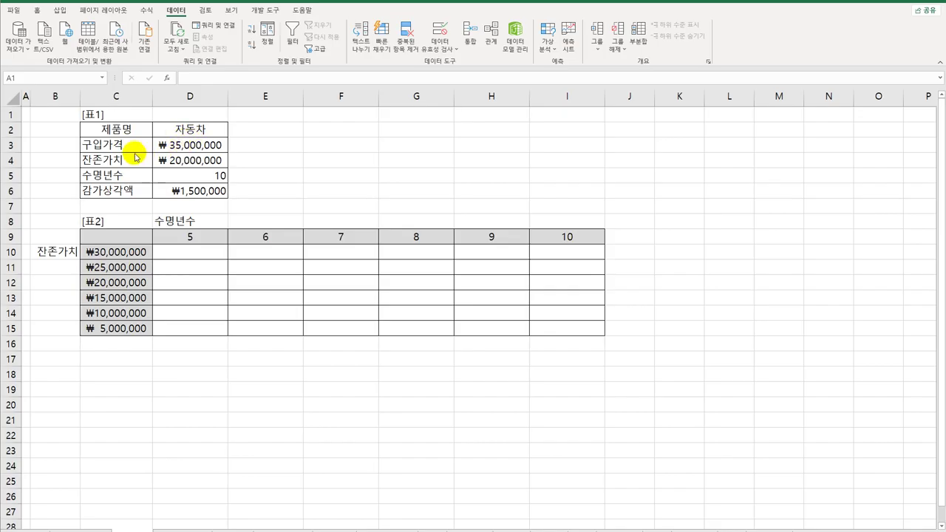
Examine the price, salvage value, useful life and SLN depreciation formula in [표1] against the row and column headings of [표2]
left_click(199, 148)
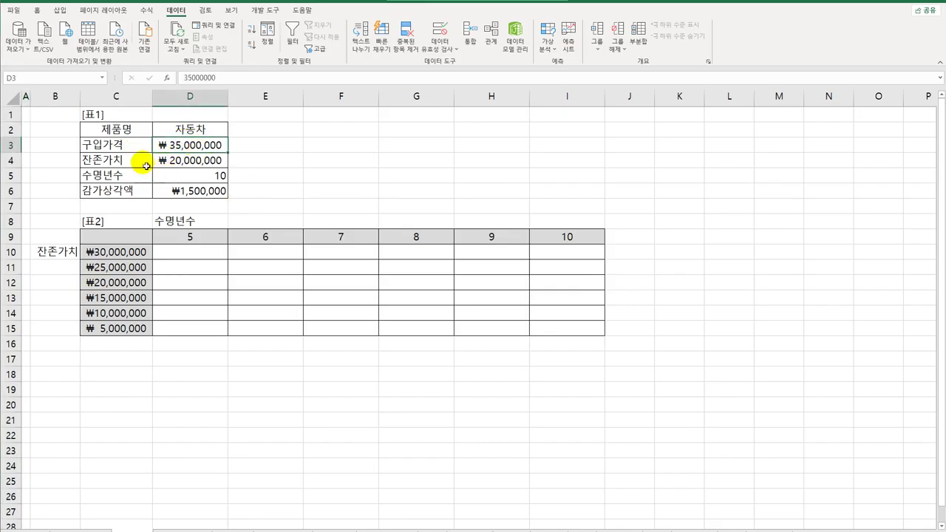
left_click(180, 168)
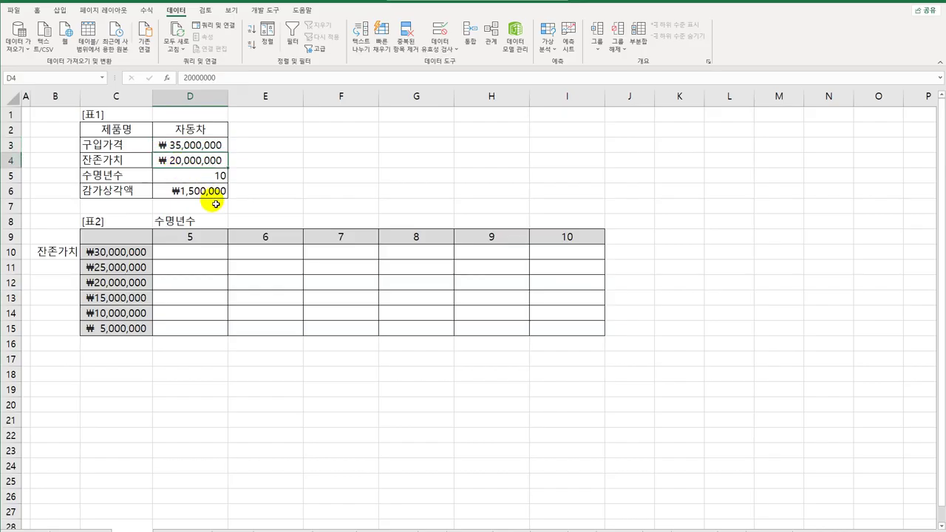
left_click(203, 177)
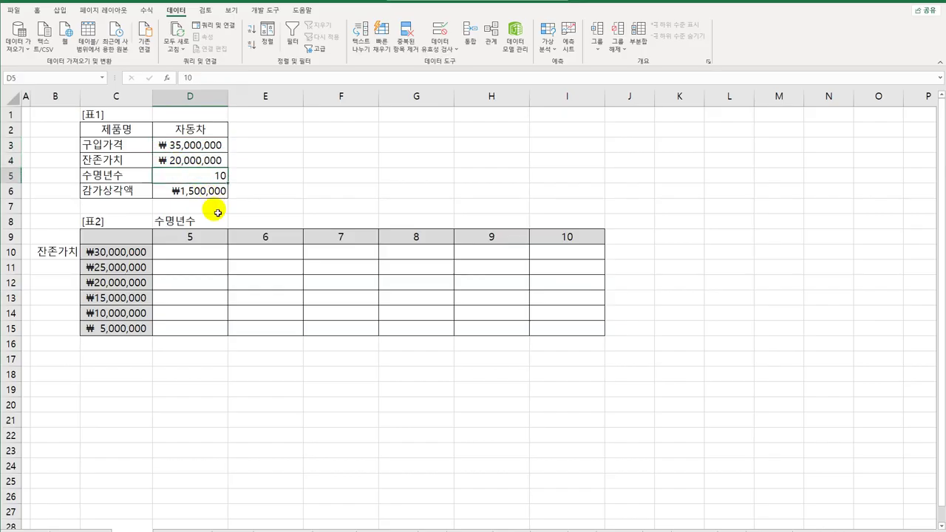
left_click(206, 191)
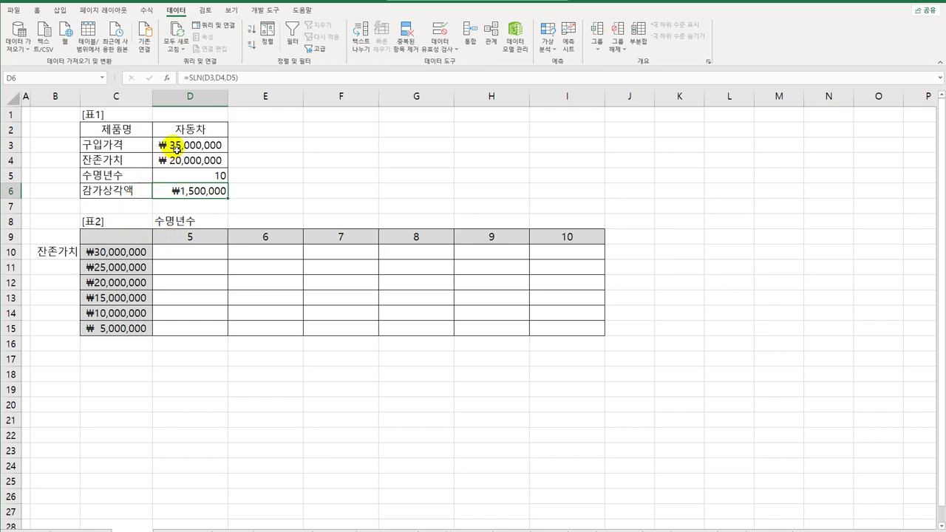
left_click_drag(175, 147, 182, 192)
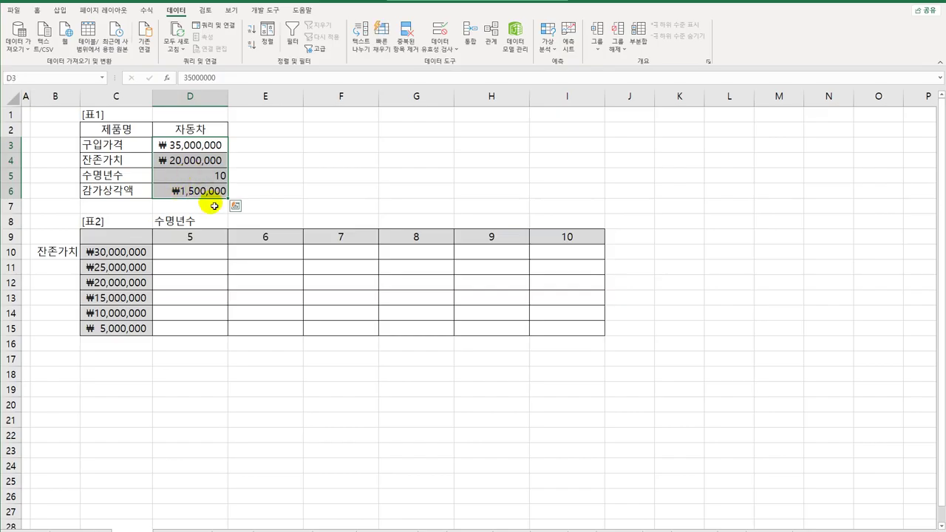
left_click(209, 198)
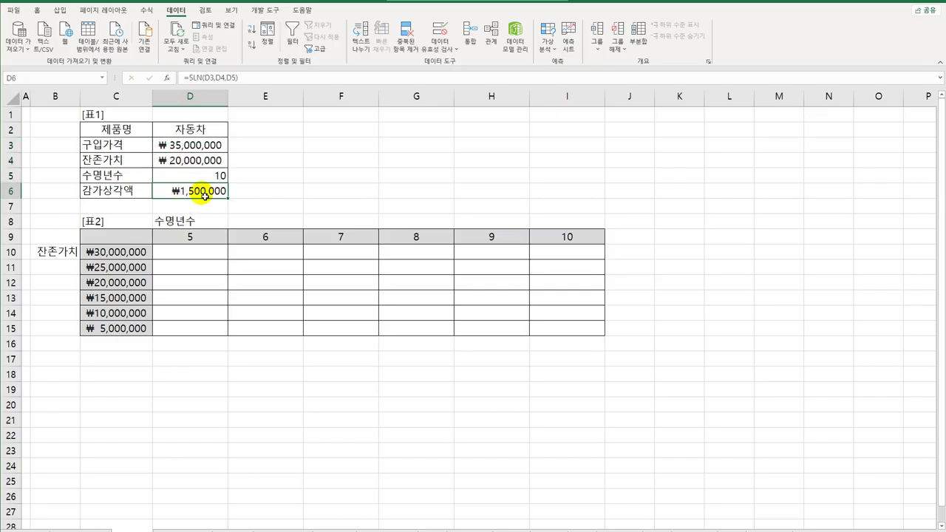
left_click_drag(120, 256, 123, 337)
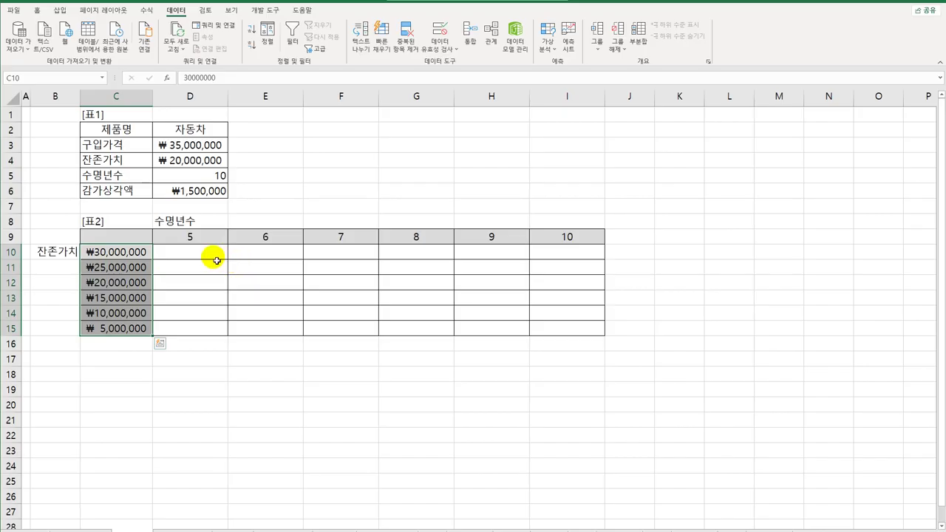
left_click(192, 164)
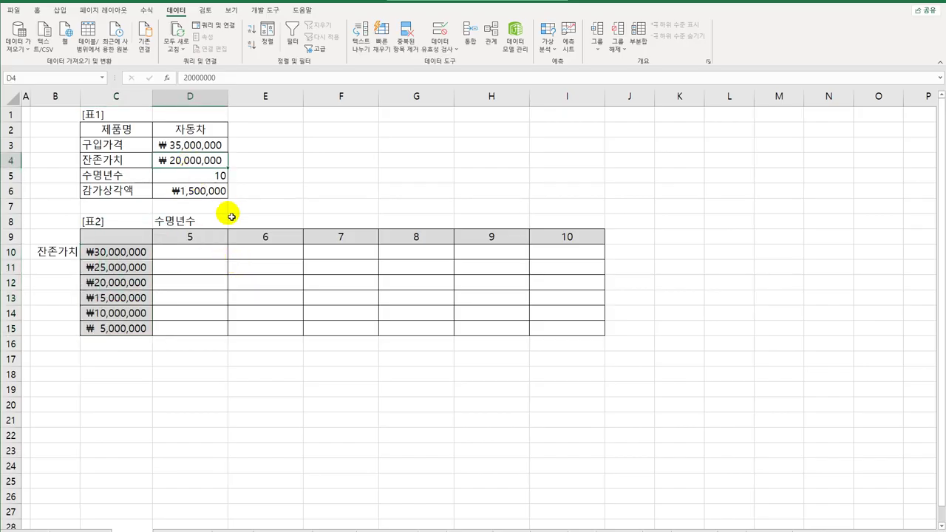
left_click(141, 251)
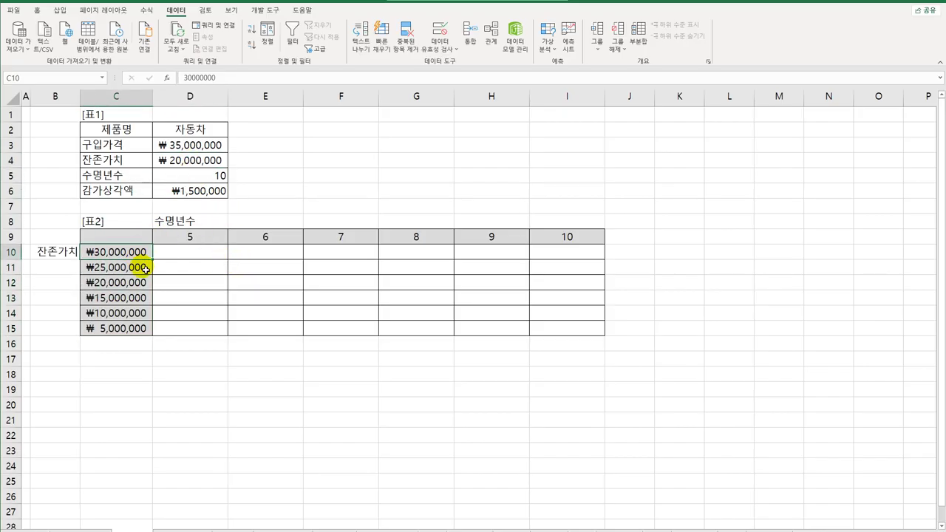
left_click(133, 332)
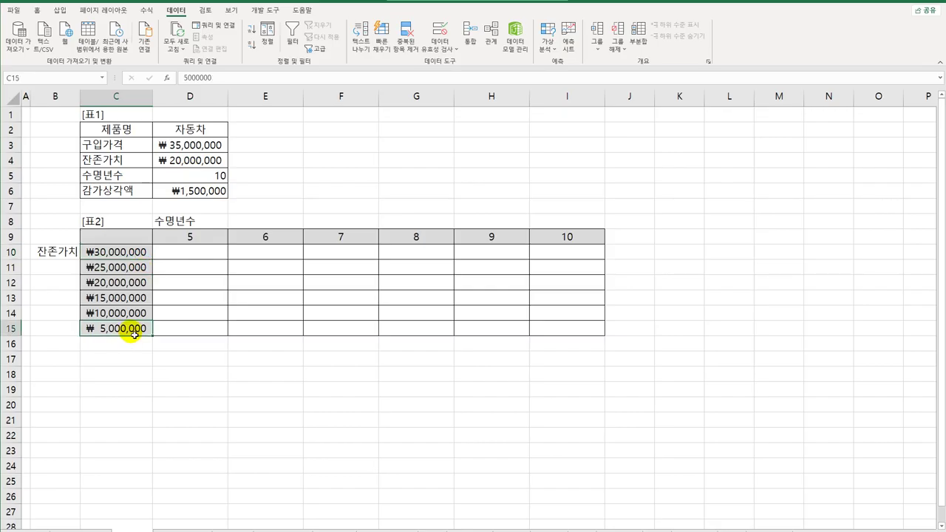
left_click(177, 174)
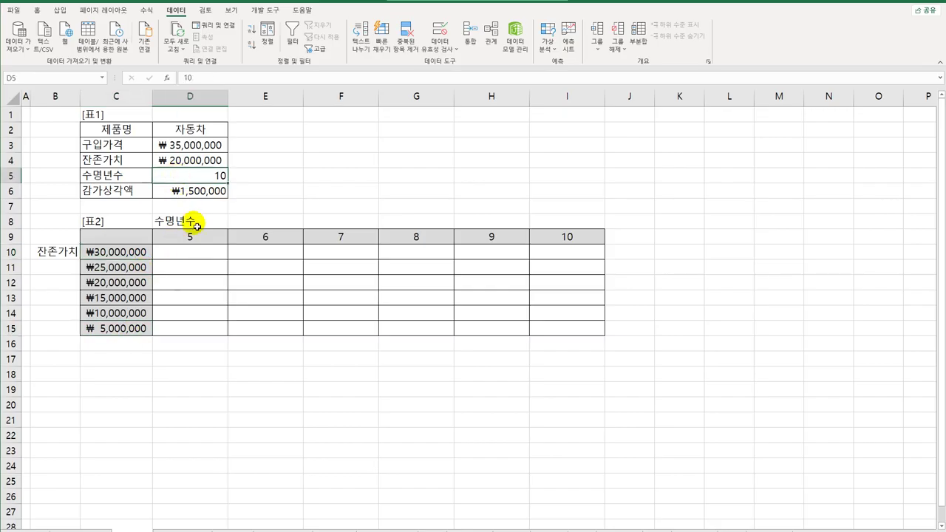
left_click(565, 236)
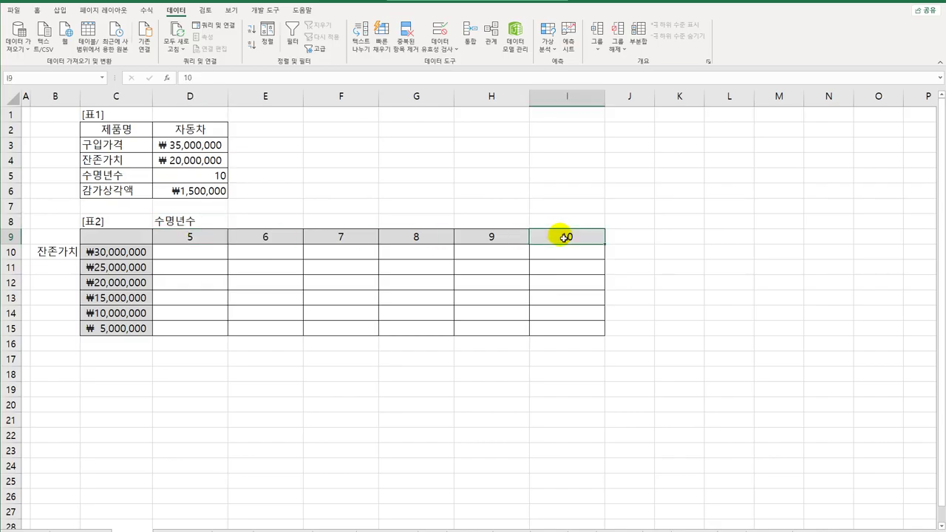
Try referencing the depreciation amount with =D6 in corner cell C9 of [표2], and clear the cell again
left_click(143, 241)
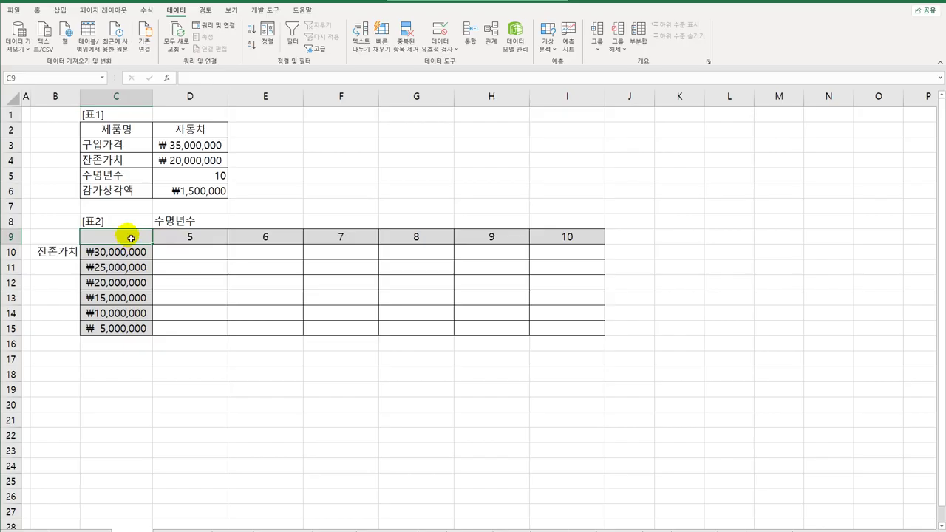
type("=")
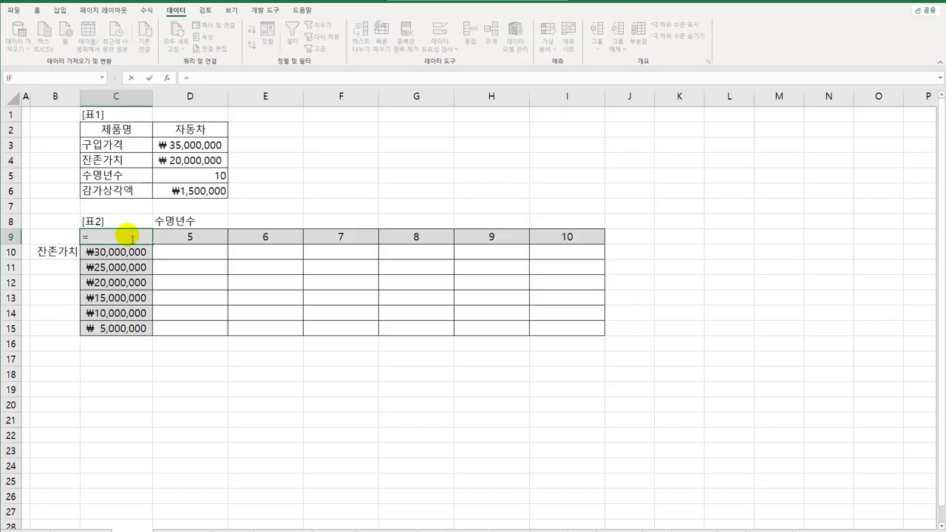
left_click(179, 194)
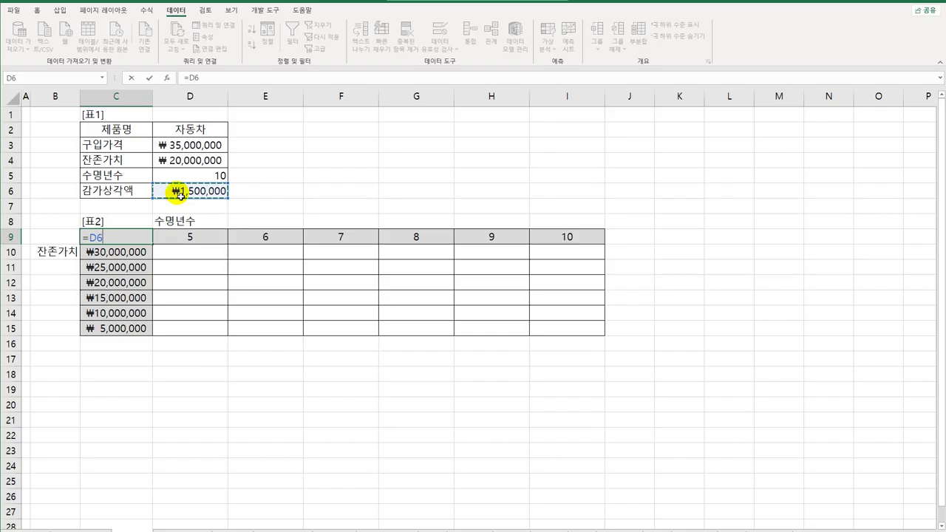
key("Return")
left_click(147, 236)
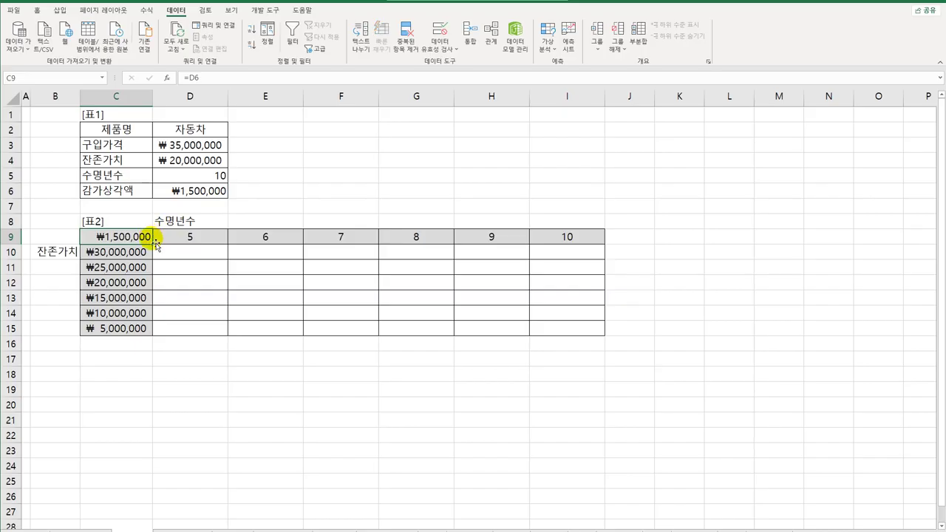
key("Delete")
Copy the formula text =SLN(D3,D4,D5) from D6 into corner cell C9 of [표2]
left_click(193, 189)
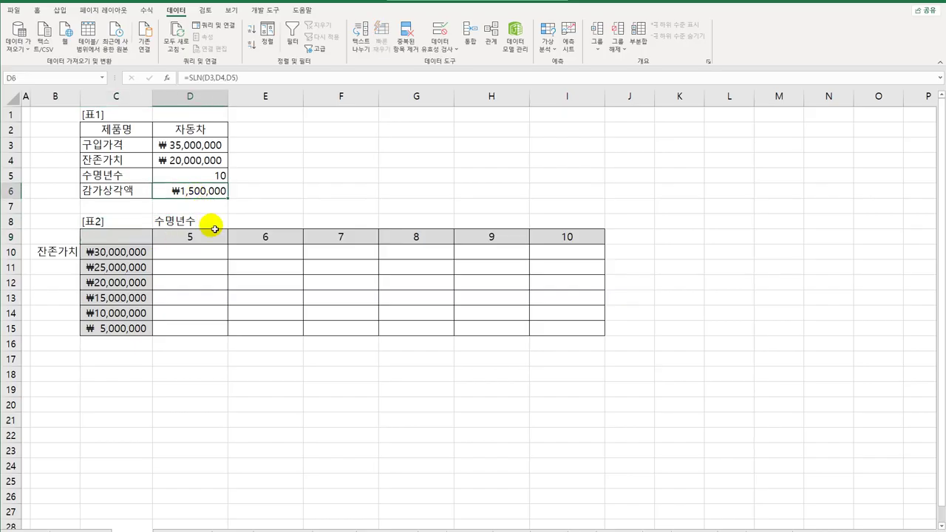
left_click_drag(184, 77, 322, 88)
key("ctrl+c")
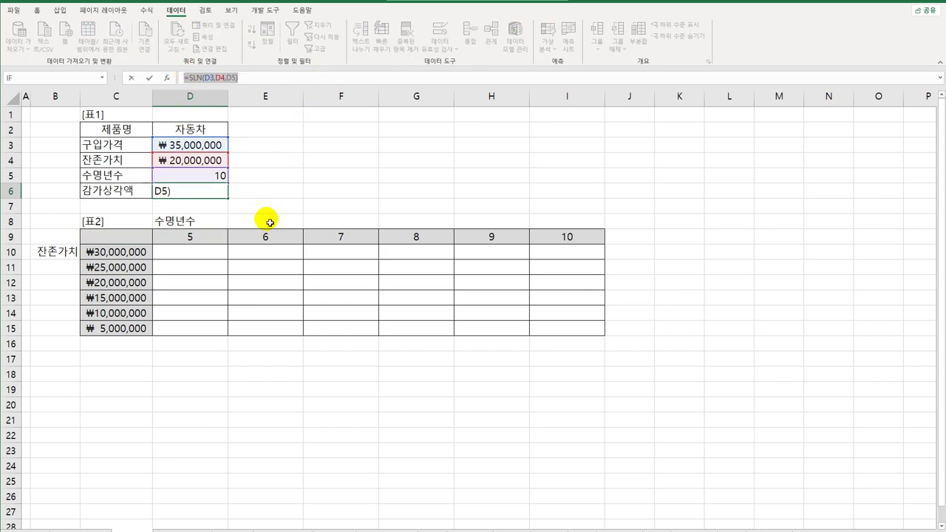
key("Escape")
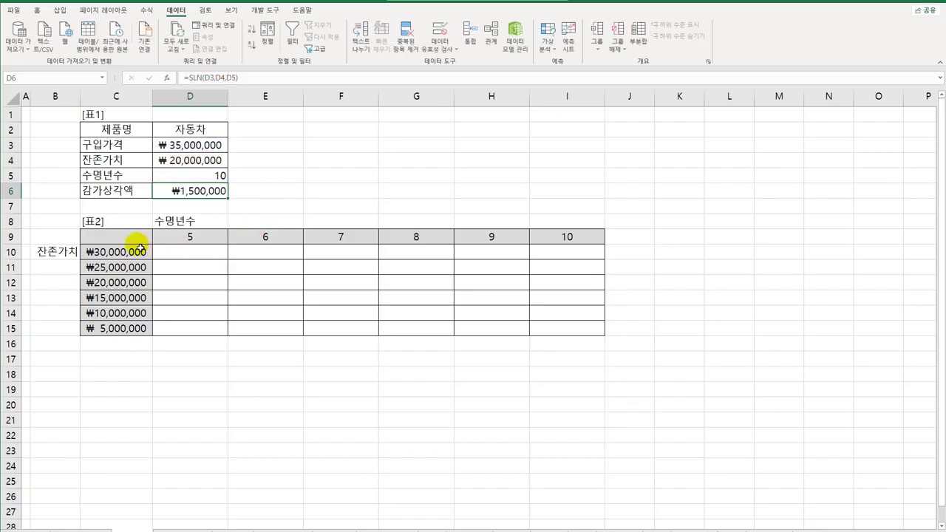
left_click(138, 244)
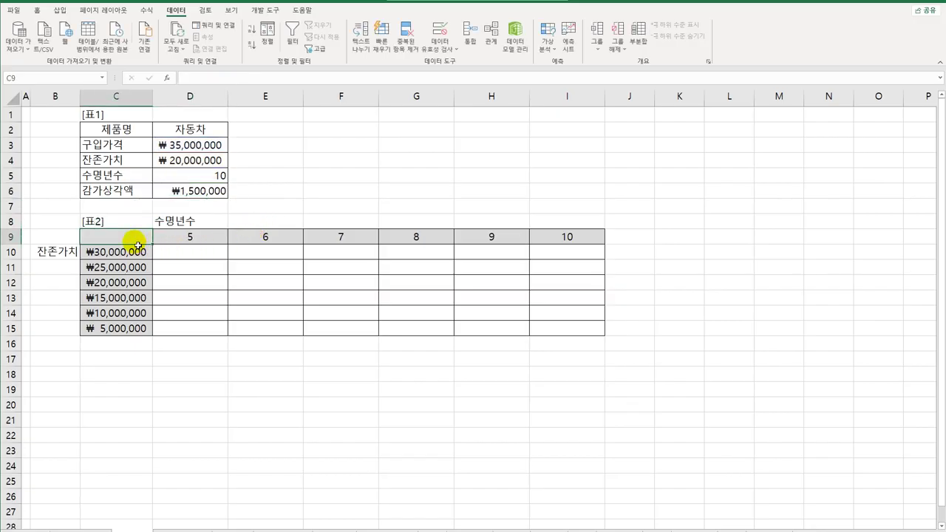
key("ctrl+v")
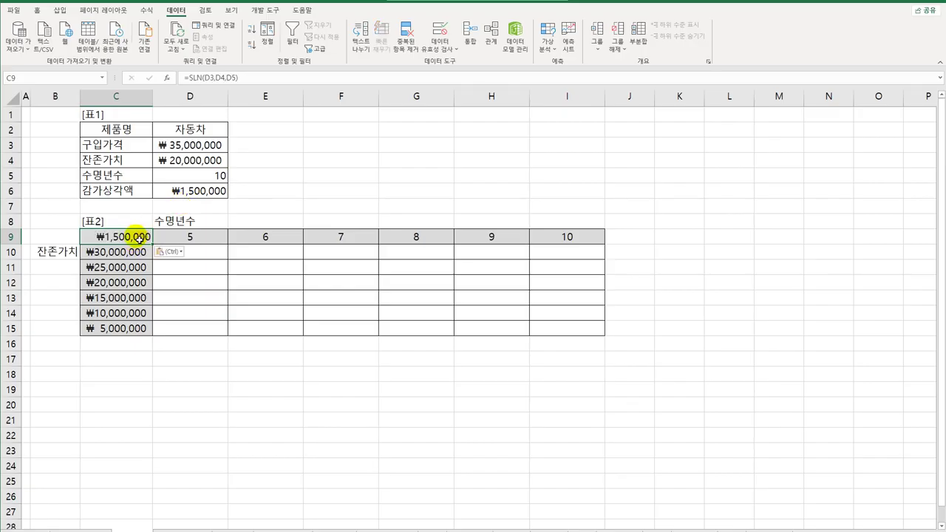
Create a two-variable what-if data table over C9:I15 with D5 as row input cell and D4 as column input cell
left_click_drag(138, 239, 561, 334)
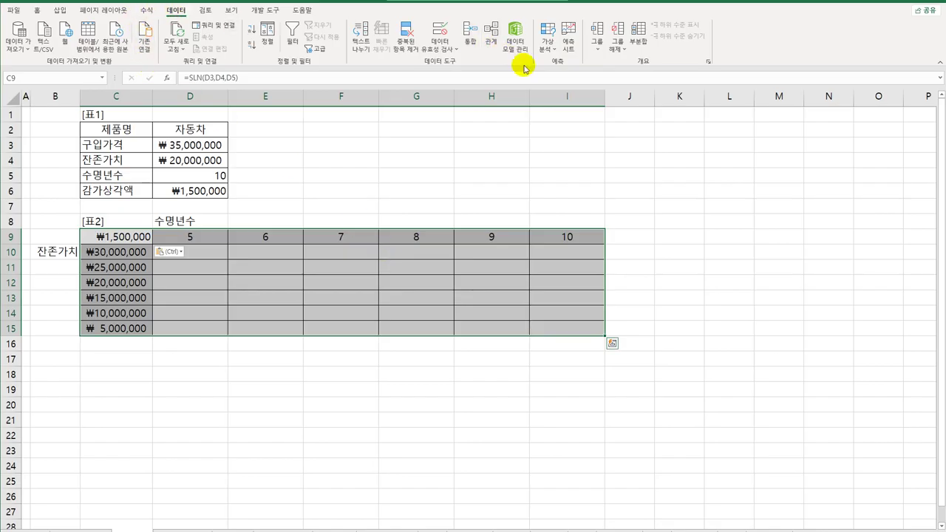
left_click(544, 45)
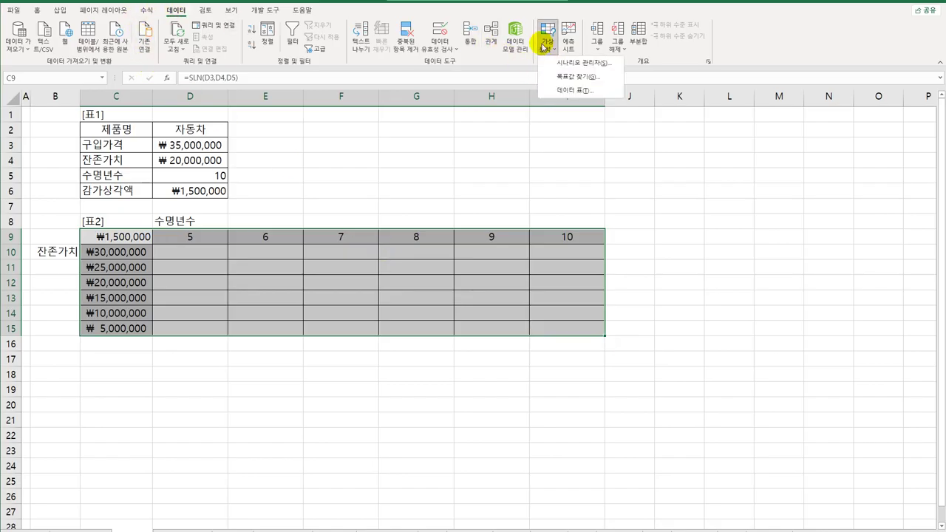
left_click(572, 90)
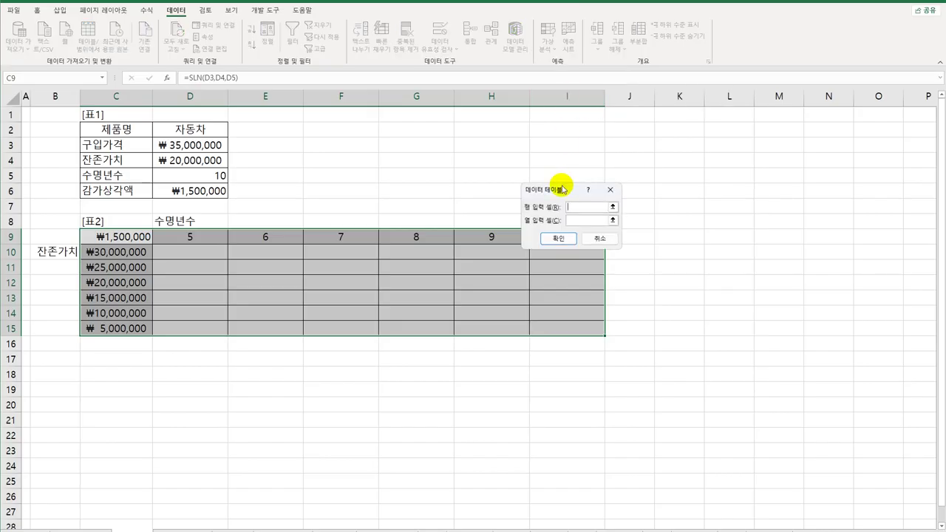
left_click_drag(556, 187, 346, 144)
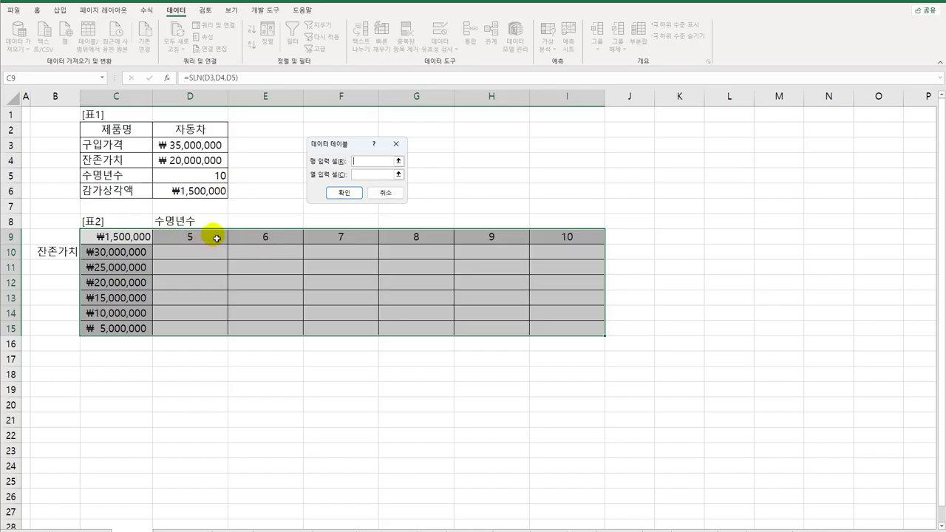
left_click(213, 176)
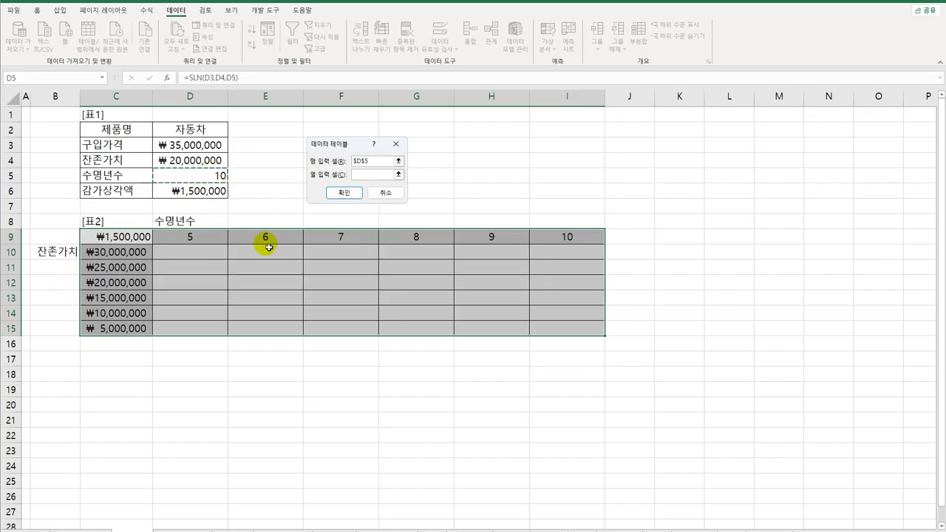
left_click(368, 176)
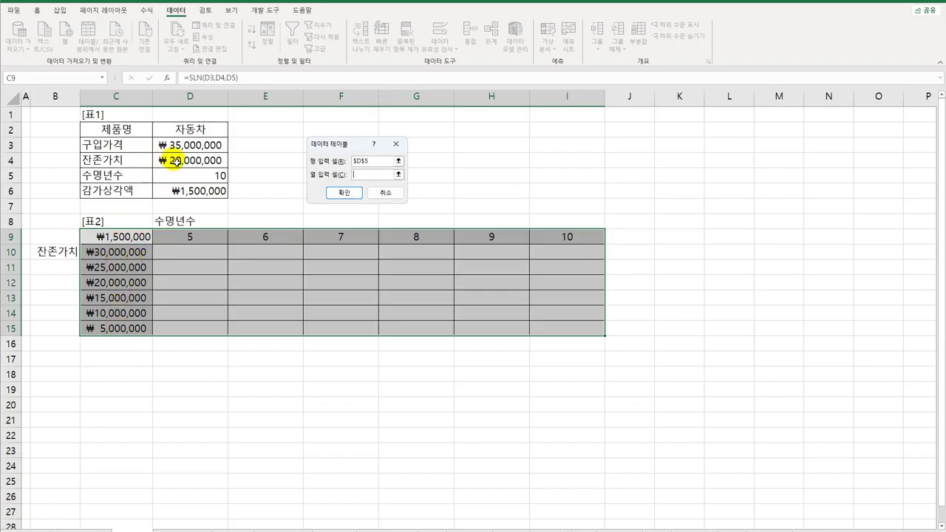
left_click(175, 162)
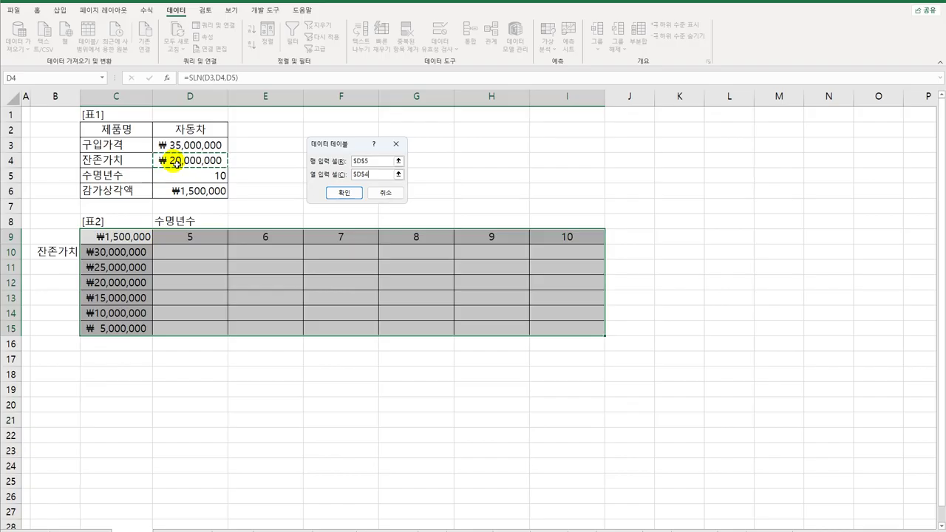
left_click(353, 195)
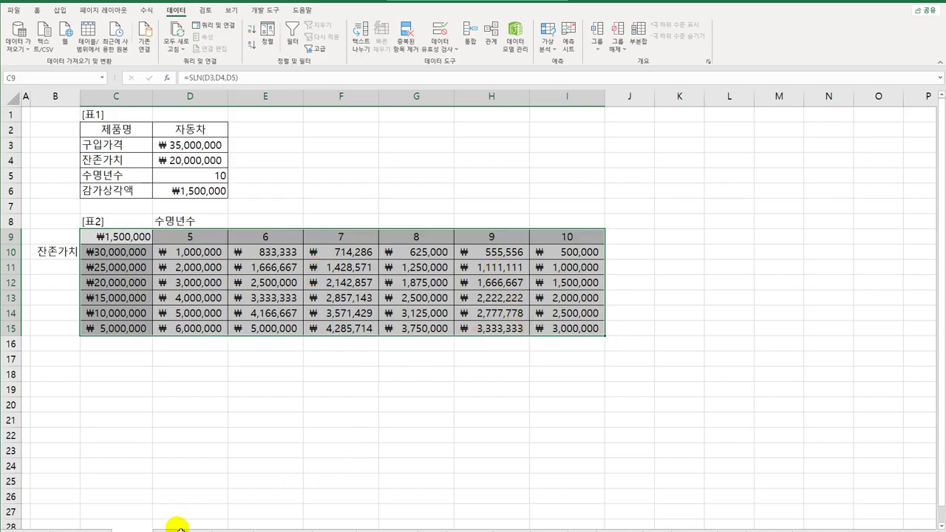
Examine the interest rates in F6:F12 and the empty monthly repayment cells beside them on the loan sheet
key("ctrl+Home")
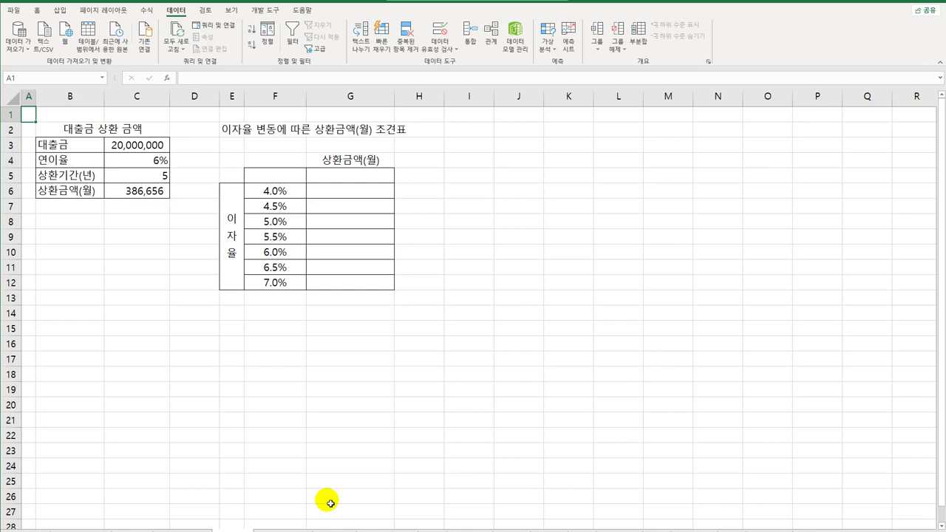
left_click(283, 191)
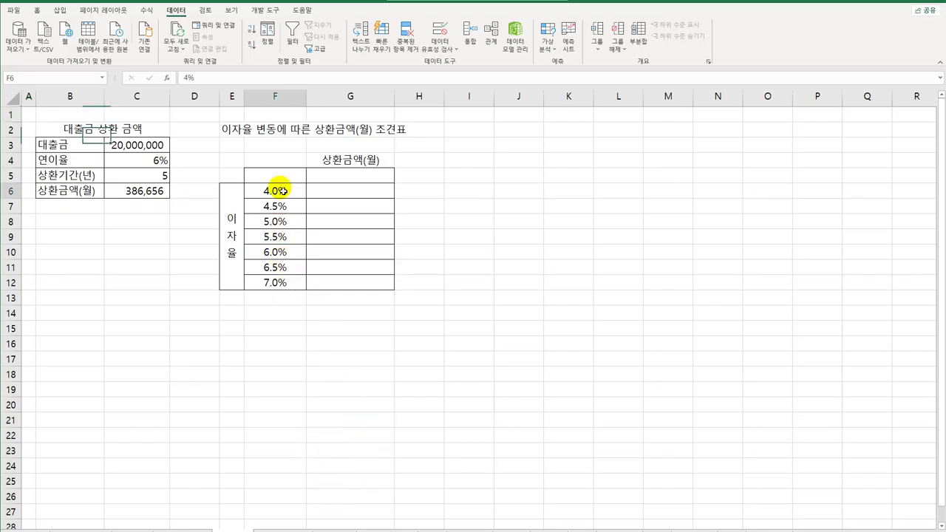
left_click_drag(282, 192, 272, 282)
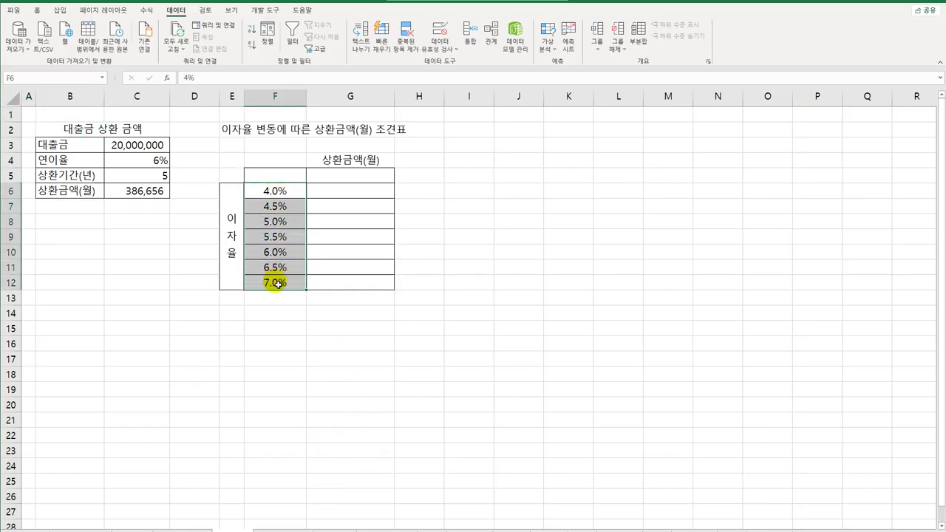
left_click(345, 178)
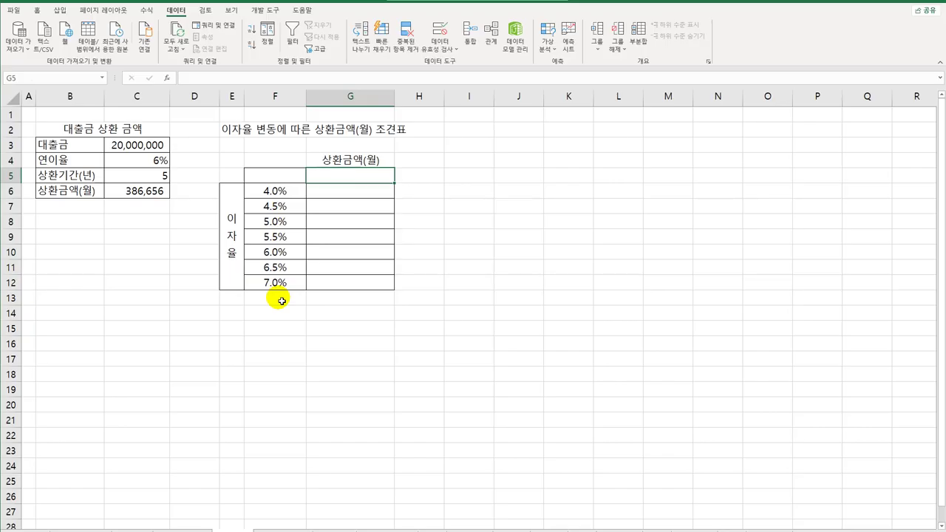
left_click_drag(344, 192, 353, 289)
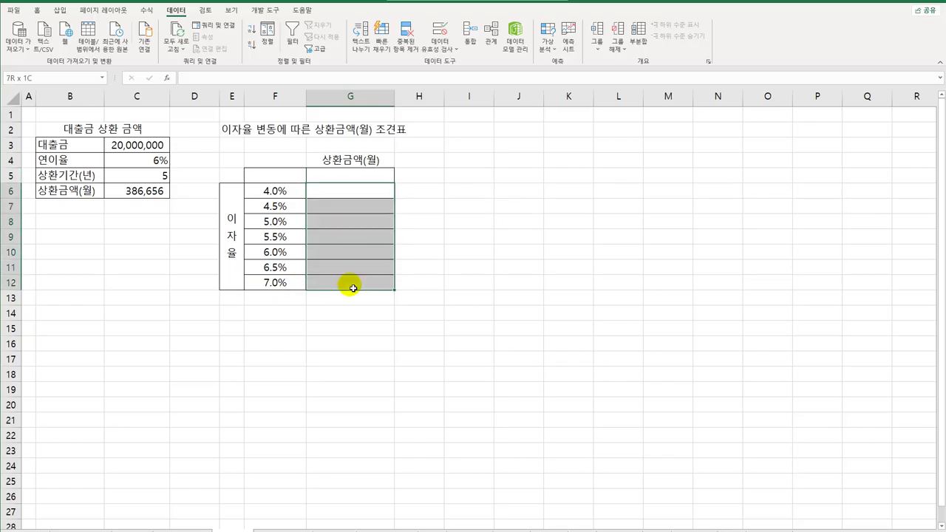
Try referencing the monthly repayment with =C6 in cell G5 of the interest rate table, and clear the cell again
left_click(345, 181)
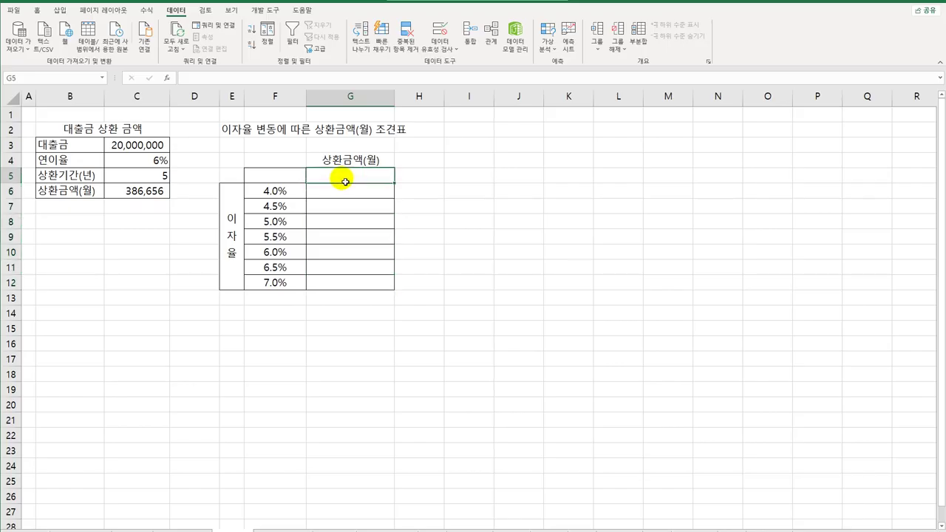
type("=")
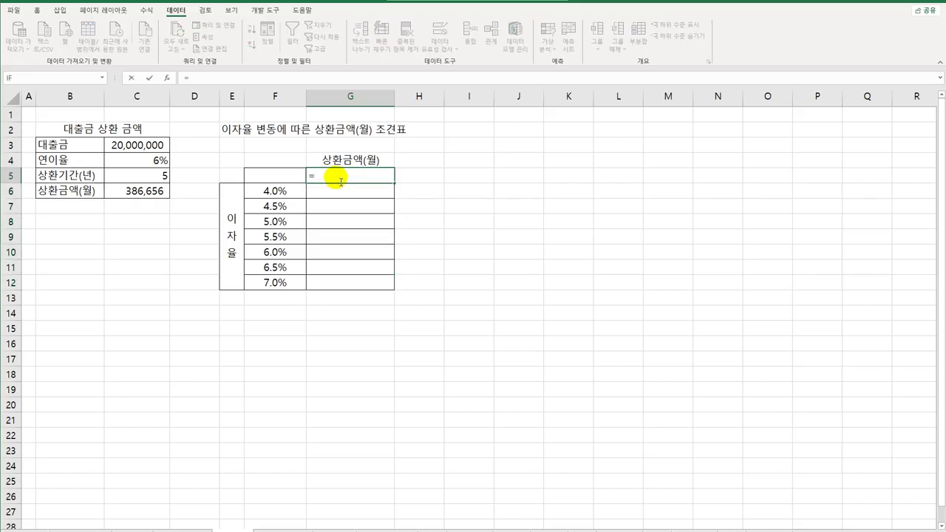
left_click(163, 194)
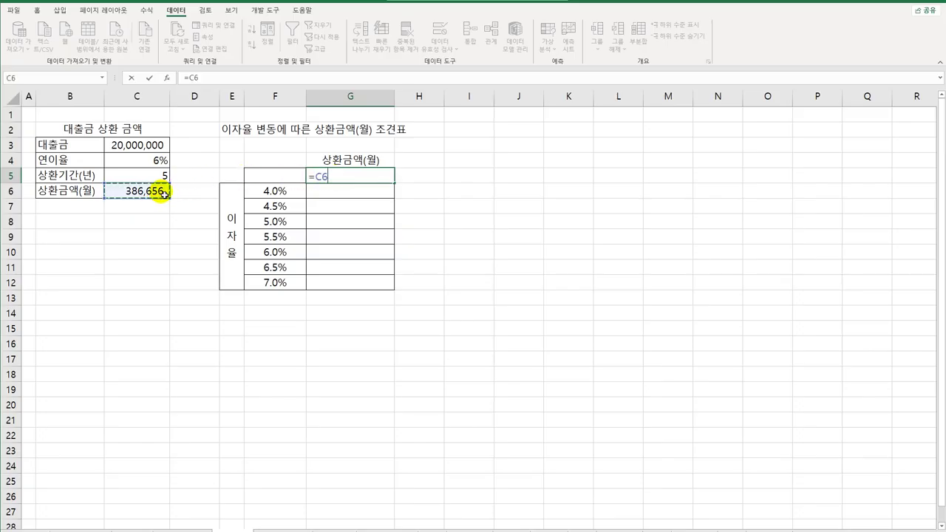
key("Return")
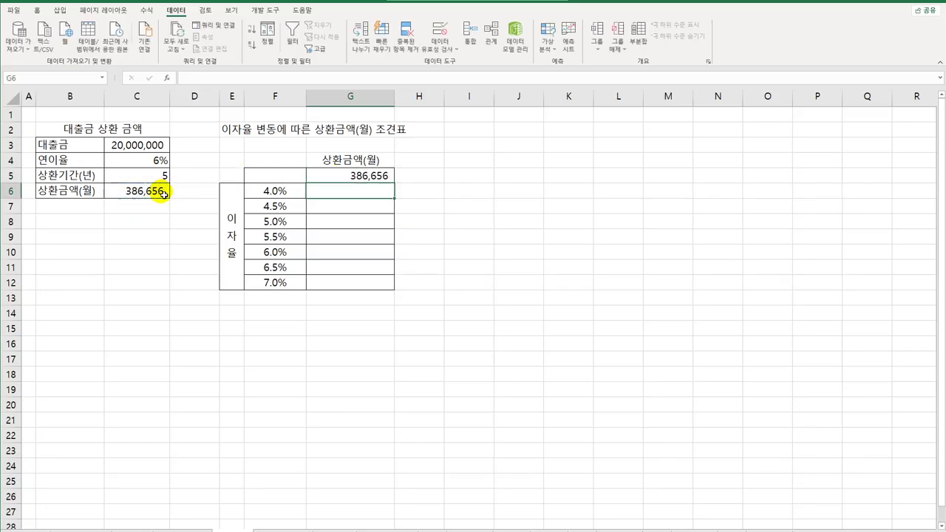
left_click(327, 175)
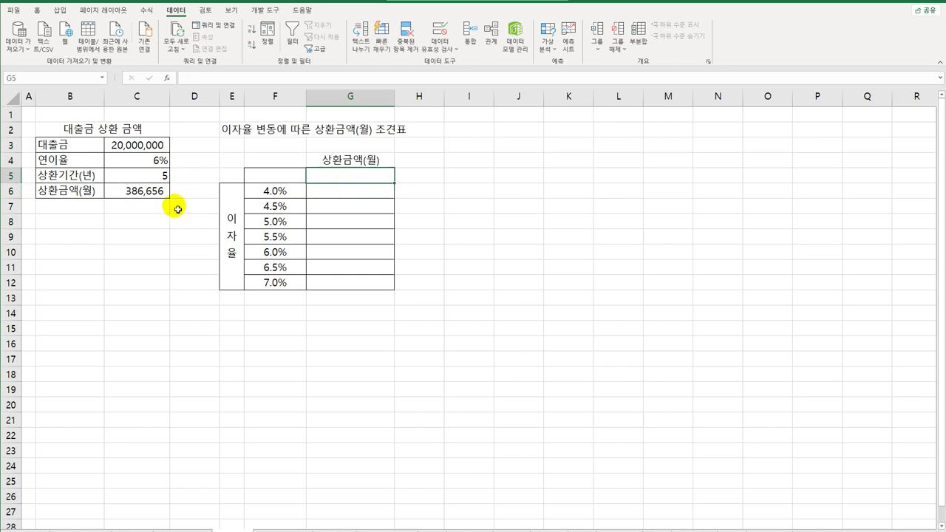
Copy the formula text =PMT($C$4/12,$C$5 *12,-$C$3) from C6 into cell G5 of the interest rate table
left_click(137, 193)
left_click_drag(184, 80, 323, 81)
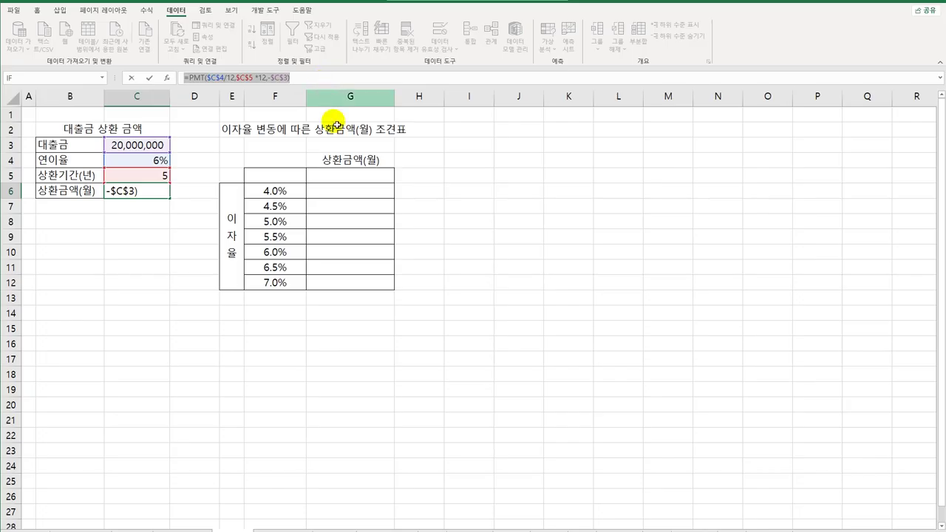
key("Escape")
left_click(349, 179)
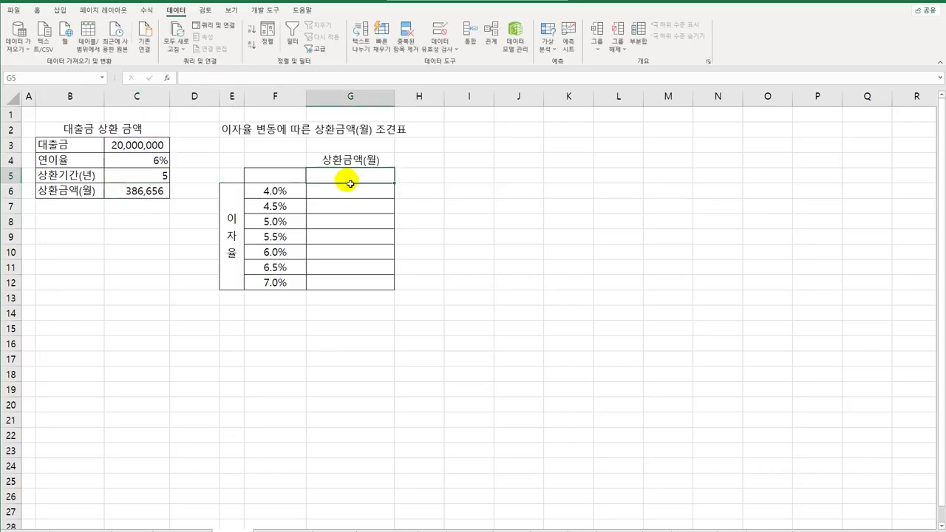
key("ctrl+v")
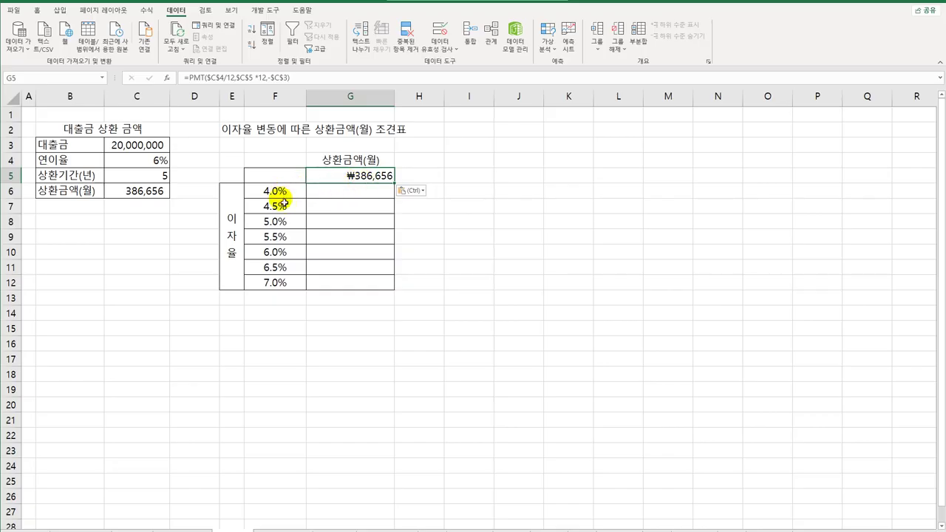
Create a one-variable what-if data table over F5:G12 with C4 as the column input cell
left_click_drag(279, 183, 342, 283)
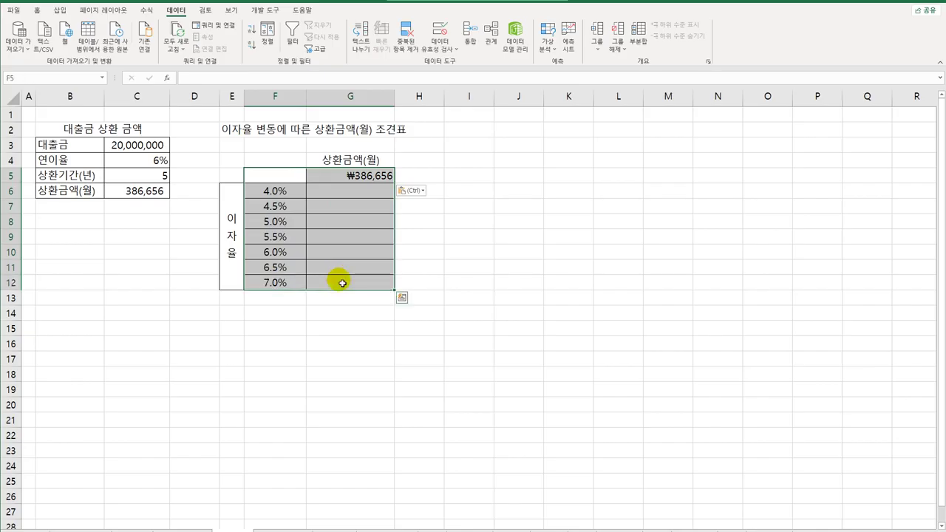
left_click(547, 44)
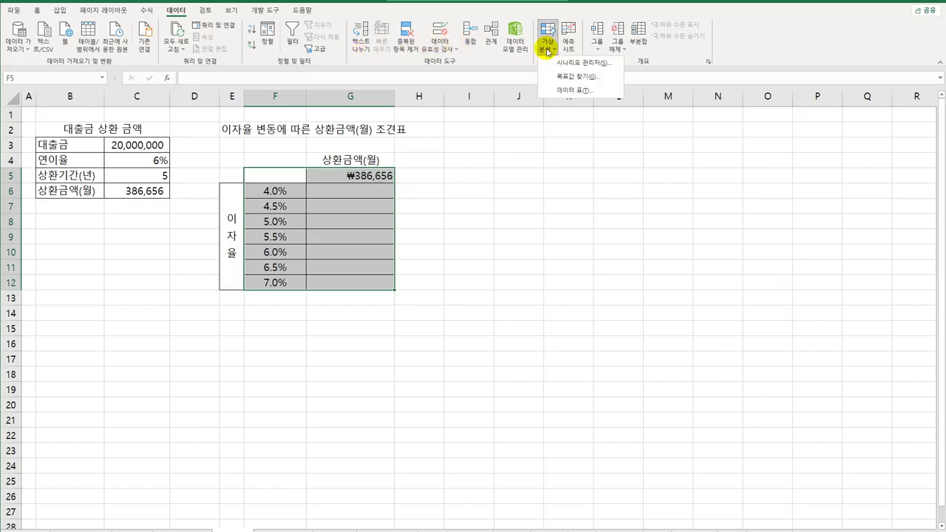
left_click(557, 90)
left_click_drag(349, 147, 465, 148)
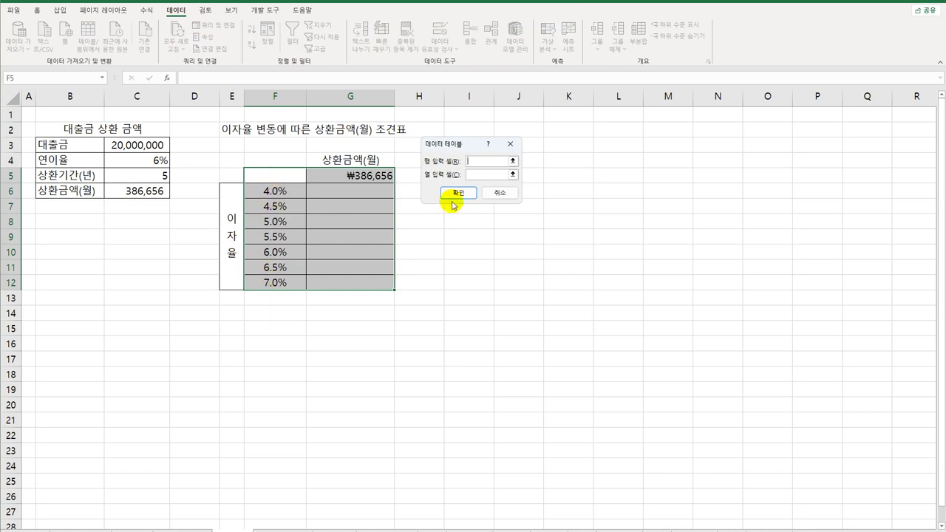
left_click(471, 174)
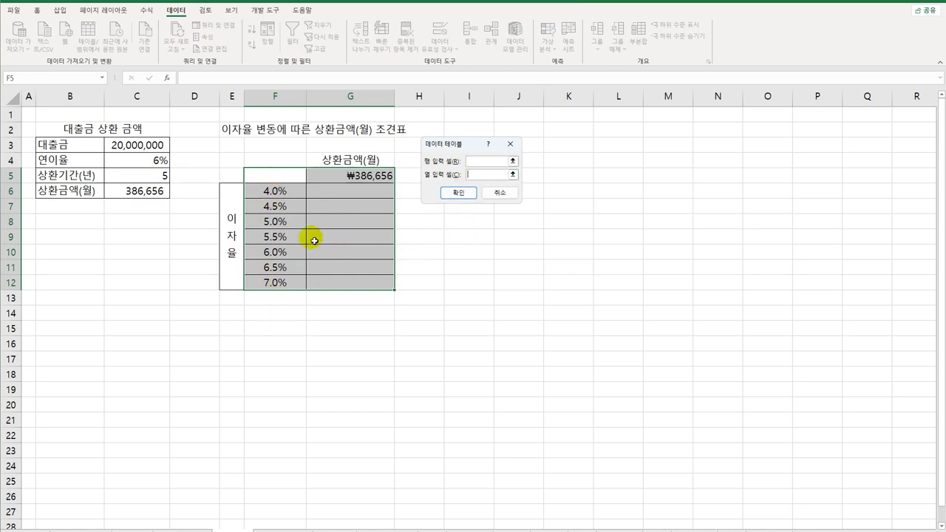
left_click(152, 167)
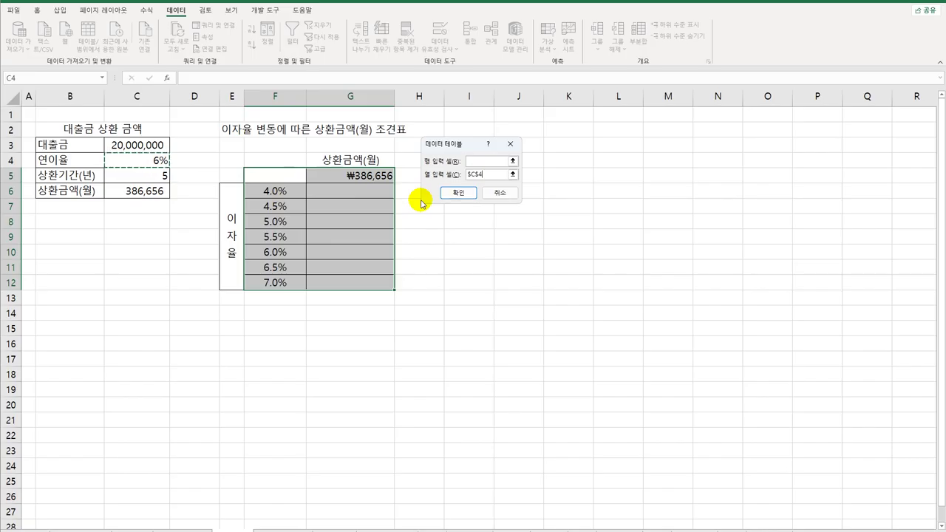
left_click(459, 193)
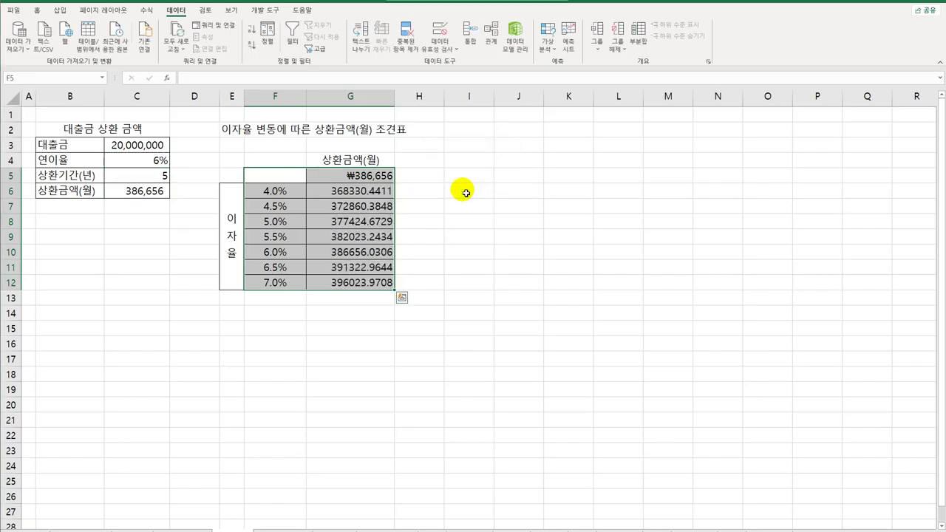
left_click_drag(341, 194, 340, 283)
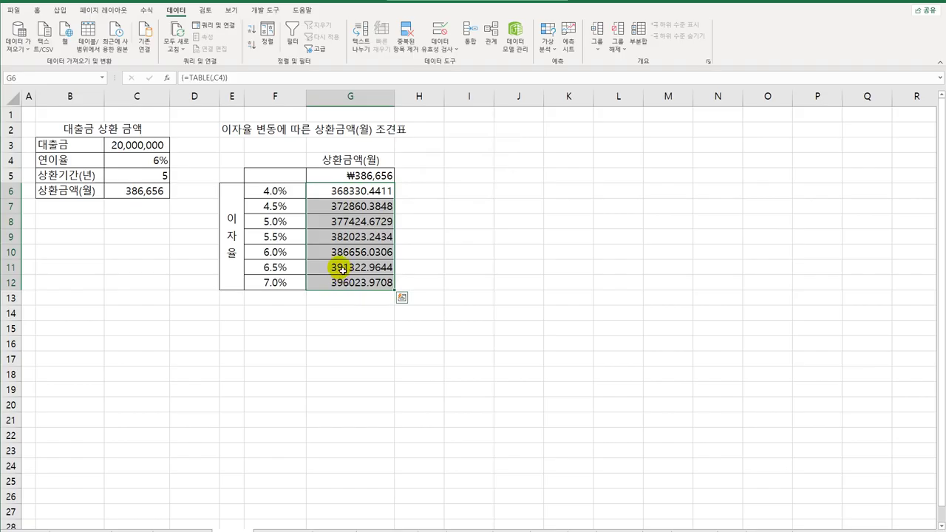
key("ctrl+Home")
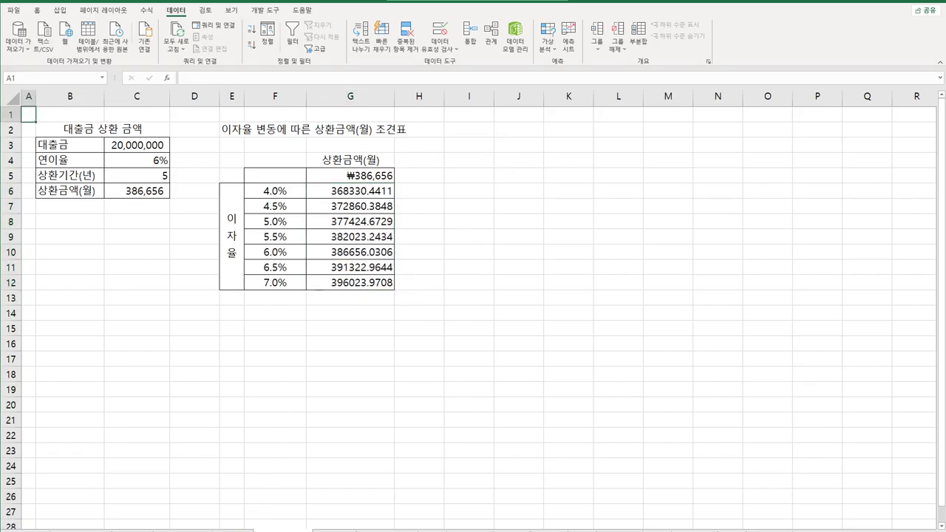